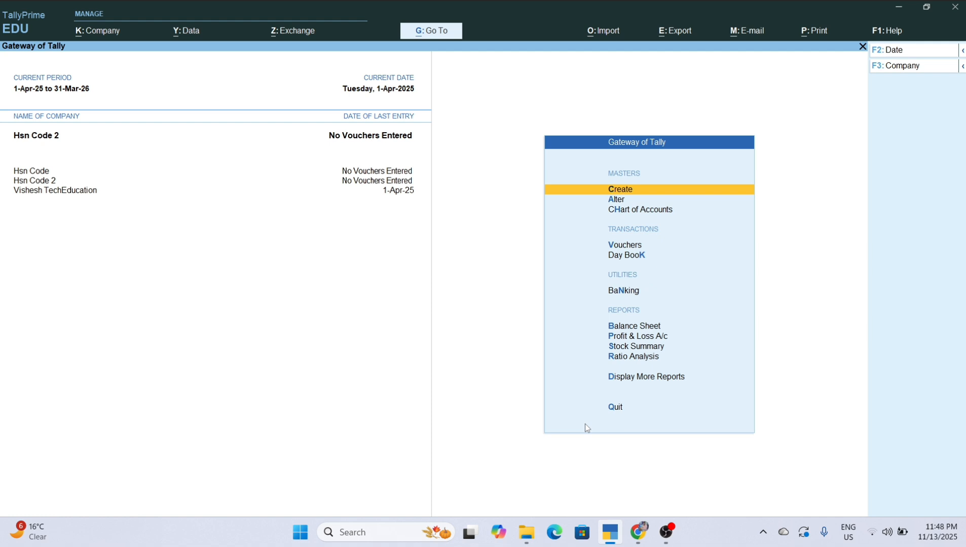
# Step: Open a new purchase voucher for the Hsn Code 2 company
pyautogui.press('Down')
pyautogui.press('Down')
pyautogui.press('Down')
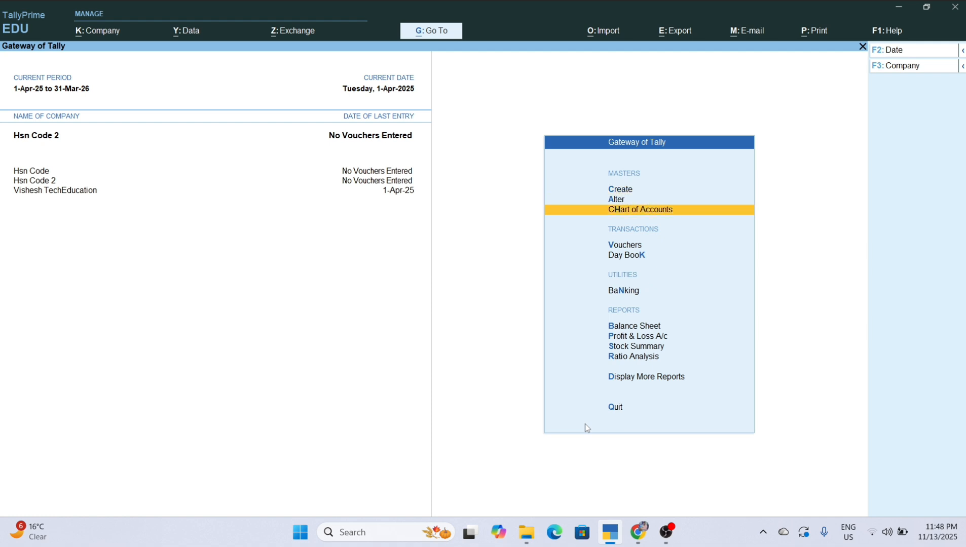
pyautogui.press('Return')
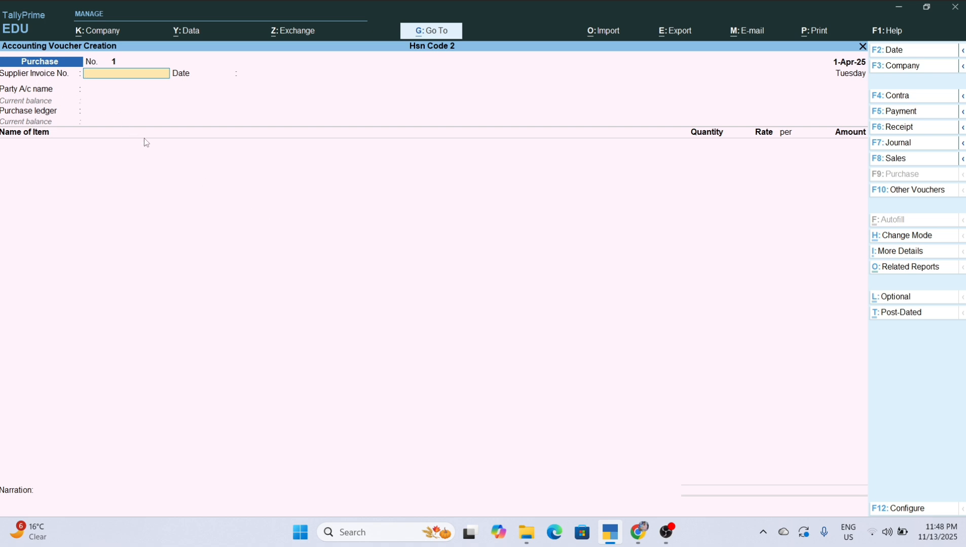
# Step: Set the voucher's party account to the supplier's ledger, leaving the invoice and receipt details blank, and choose Purchase Account as purchase ledger
pyautogui.press('Return')
pyautogui.press('Return')
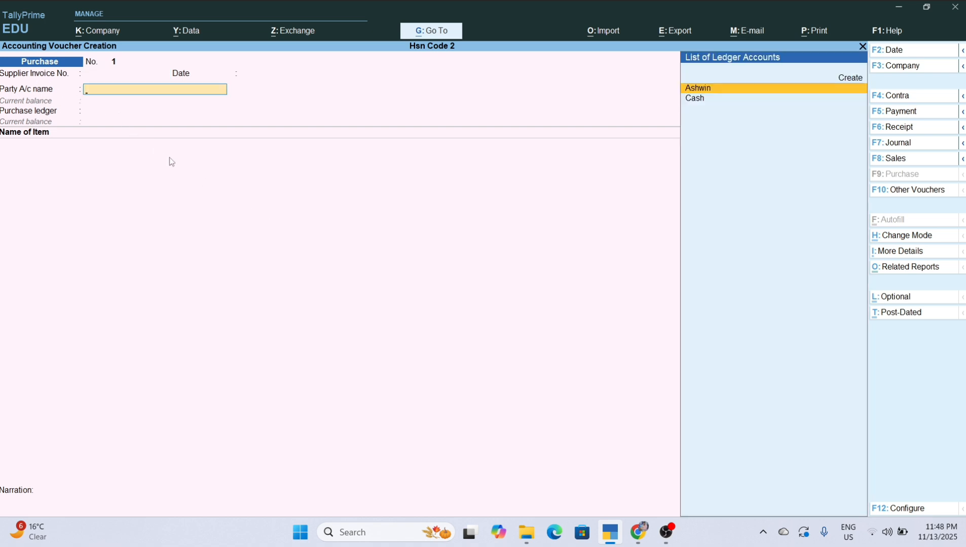
pyautogui.write('Ashwin')
pyautogui.press('Return')
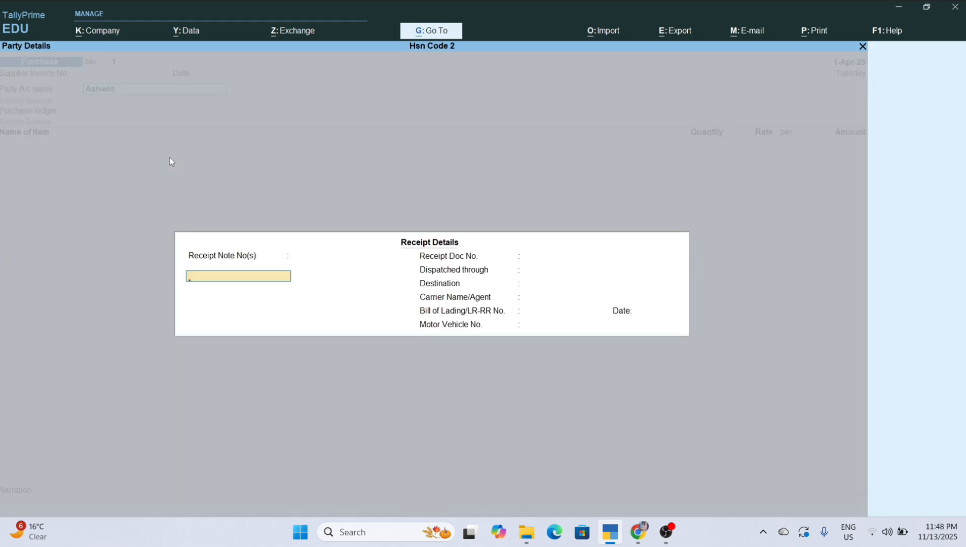
pyautogui.press('Return')
pyautogui.hotkey('ctrl', 'a')
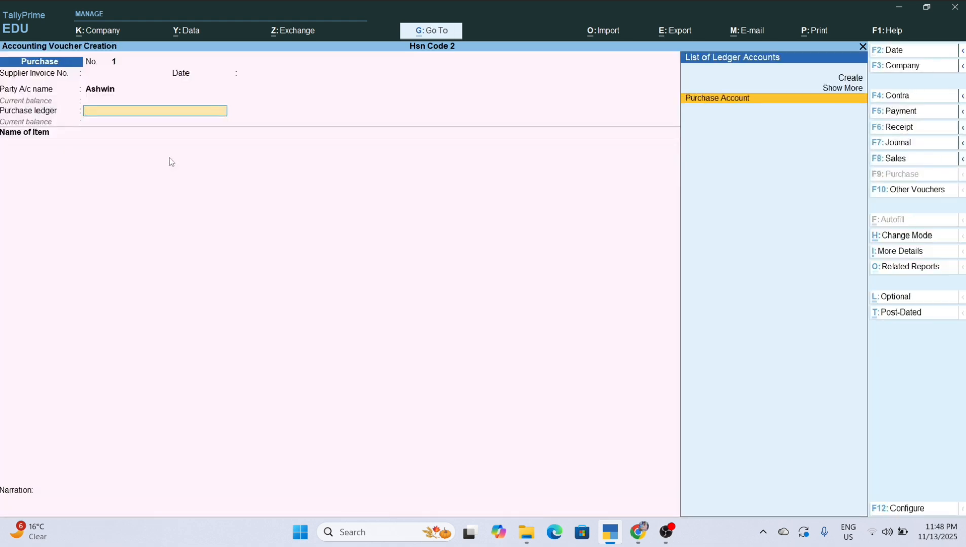
pyautogui.write('Pur')
pyautogui.press('Return')
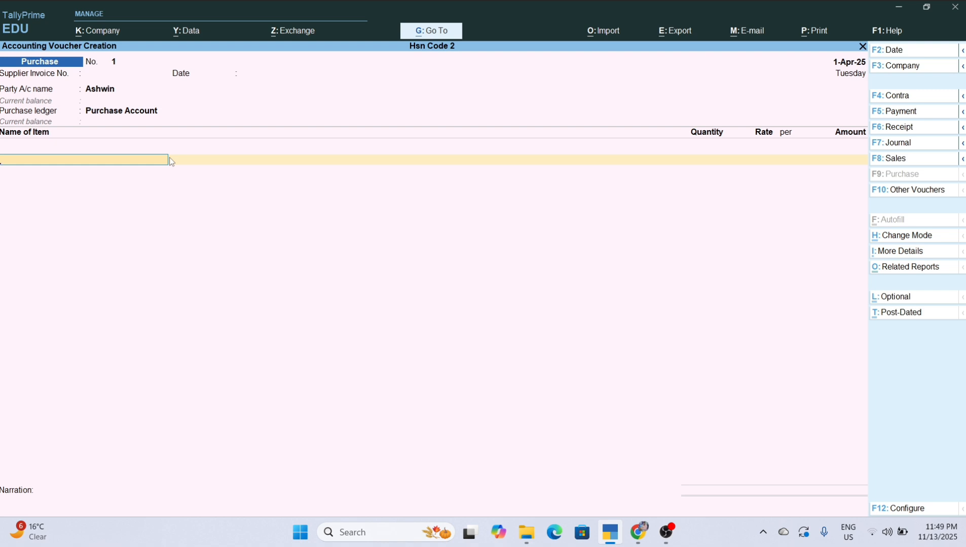
# Step: Create a stock item named Rice from within the voucher, under Primary, with kg as its unit
pyautogui.hotkey('alt', 'c')
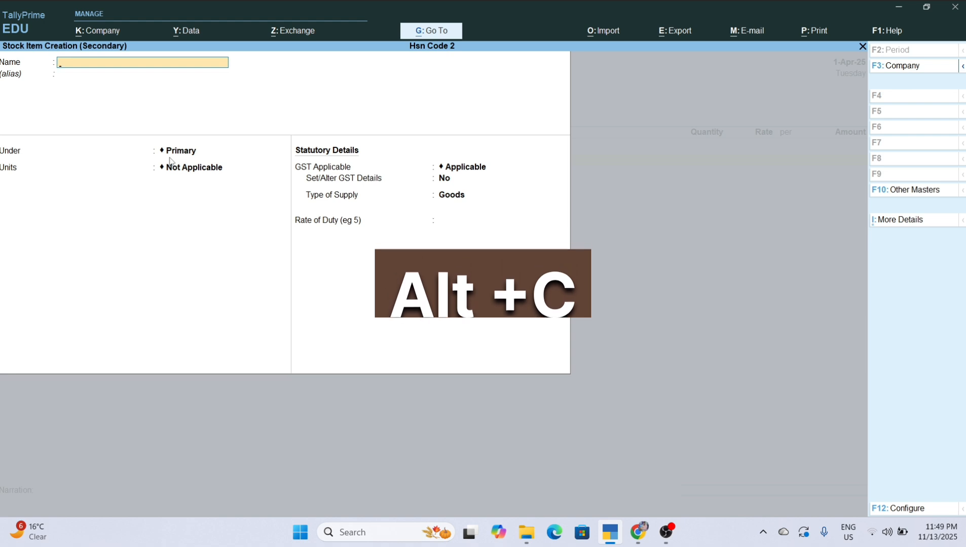
pyautogui.write('R')
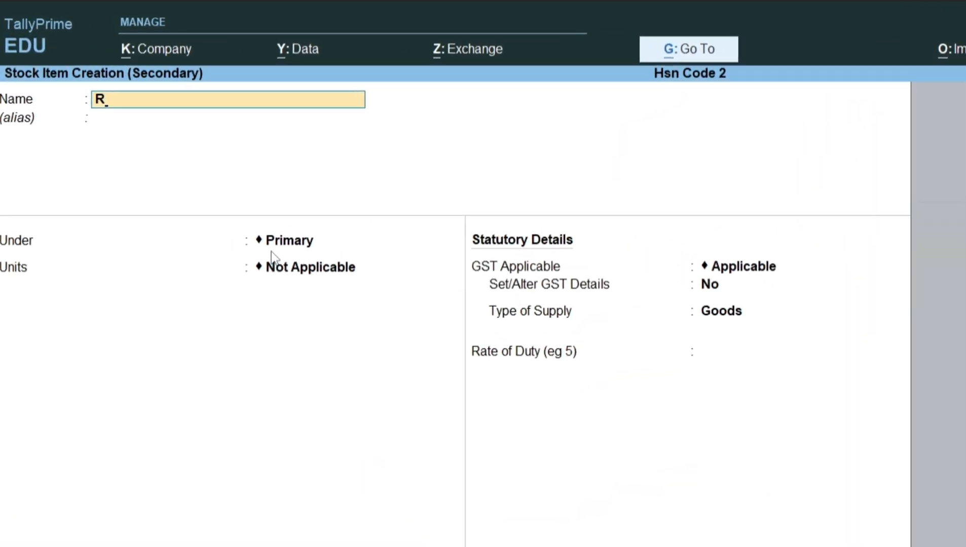
pyautogui.write('ice')
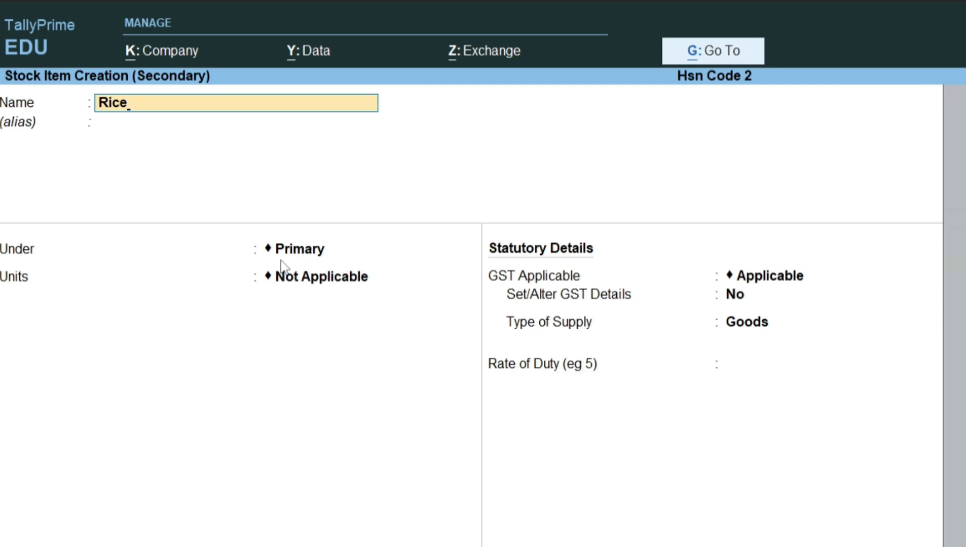
pyautogui.press('Return')
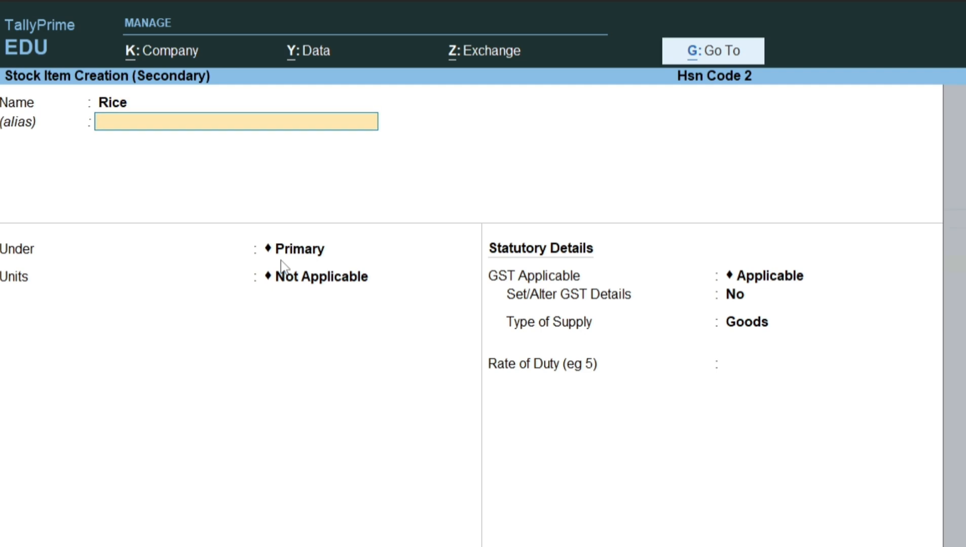
pyautogui.press('Return')
pyautogui.press('Return')
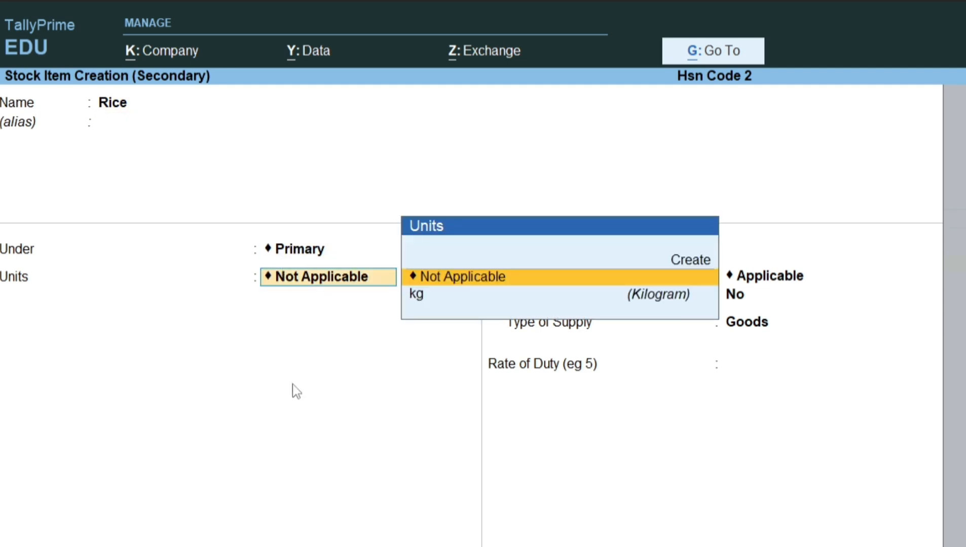
pyautogui.press('Down')
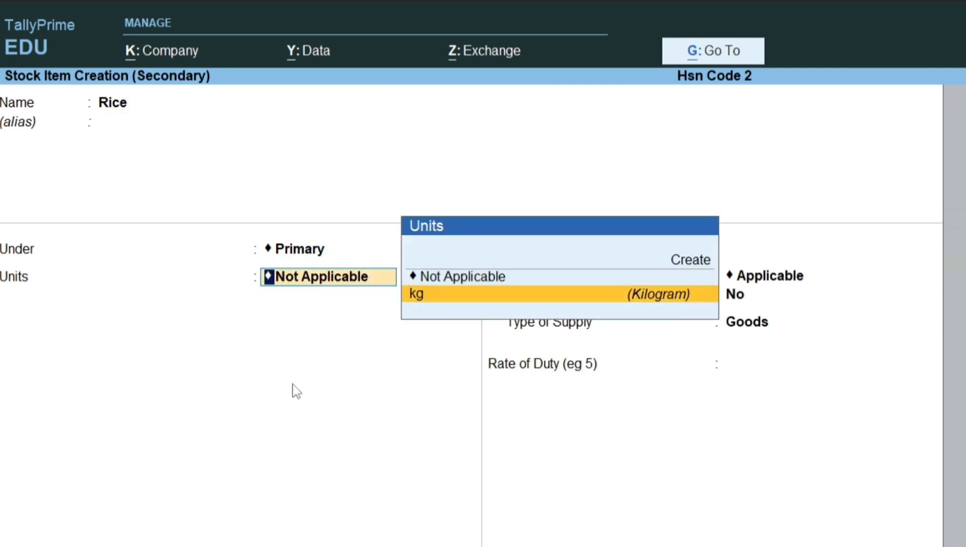
pyautogui.press('Return')
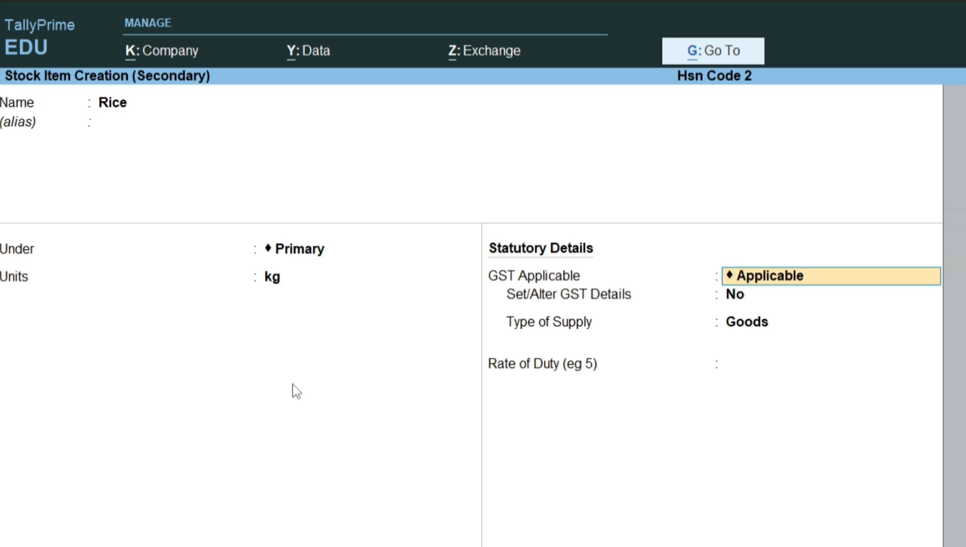
# Step: Enable Set/Alter GST Details for Rice and keep HSN/SAC details allowed in the GST details configuration
pyautogui.press('Return')
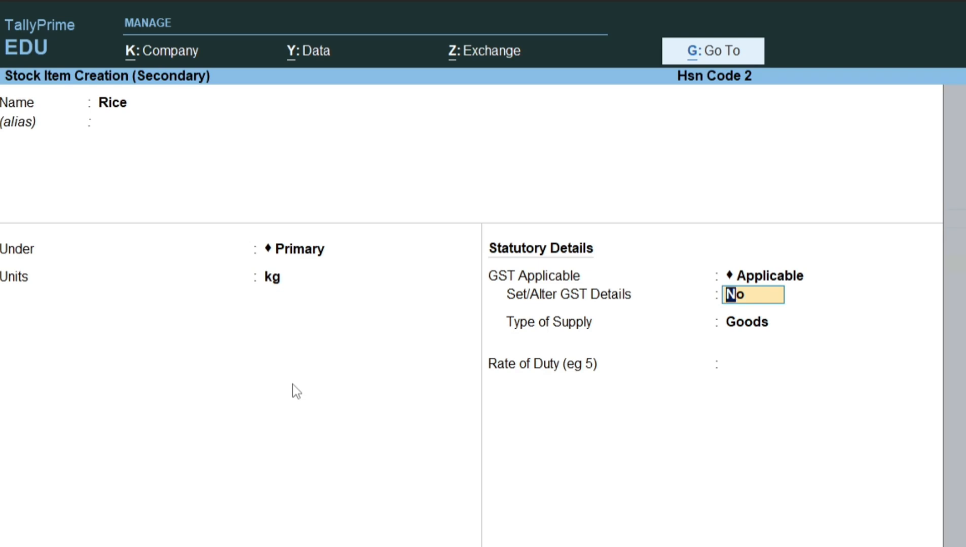
pyautogui.write('yes')
pyautogui.press('Return')
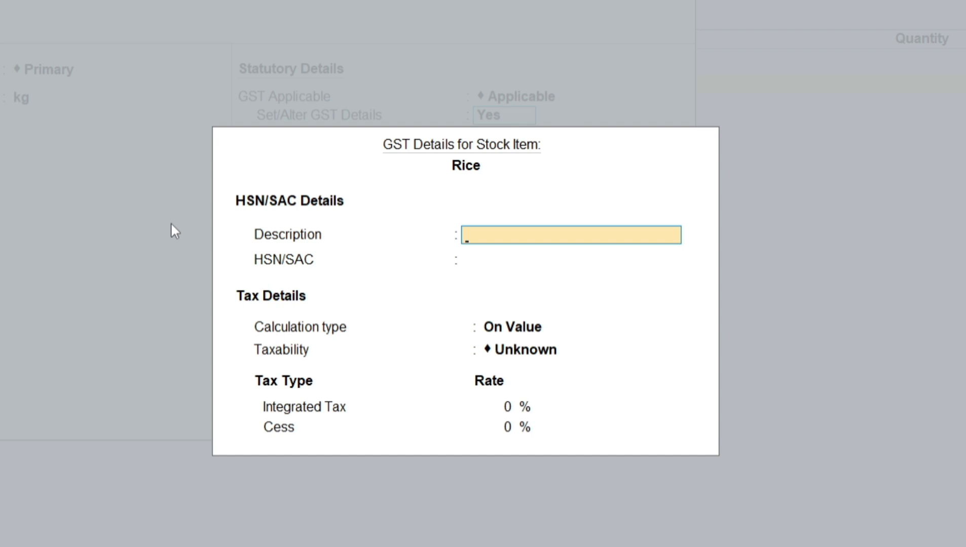
pyautogui.press('F12')
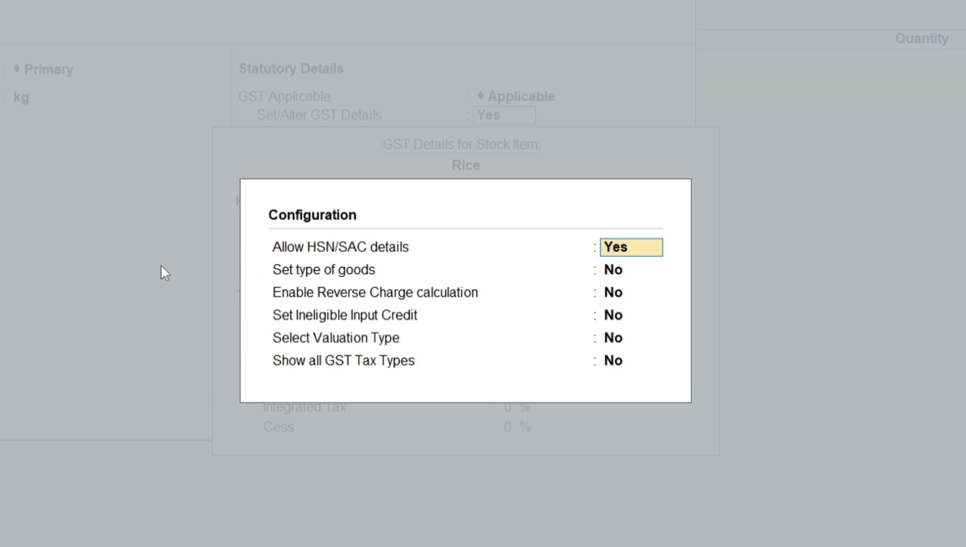
pyautogui.hotkey('ctrl', 'a')
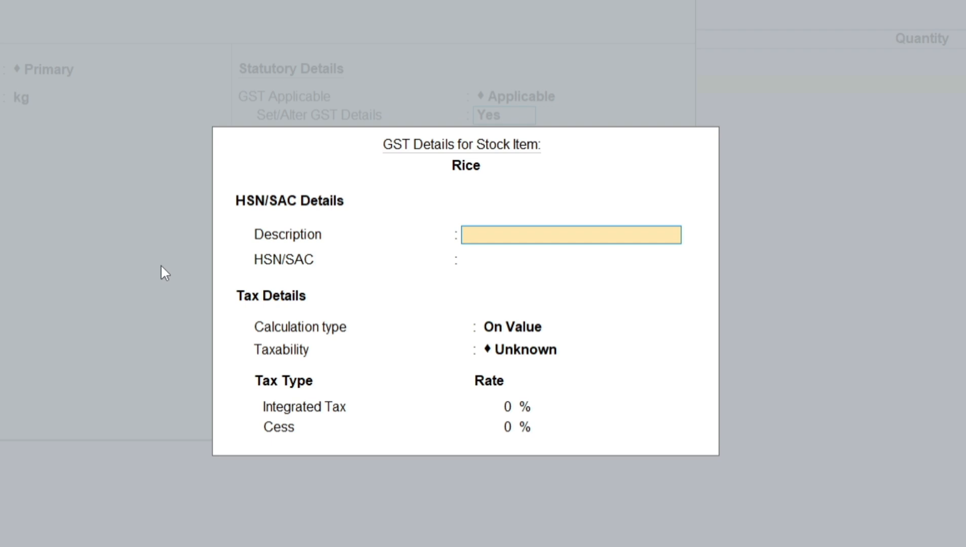
# Step: Enter HSN/SAC code 1006 for Rice with no description, keeping the calculation type On Value
pyautogui.press('Return')
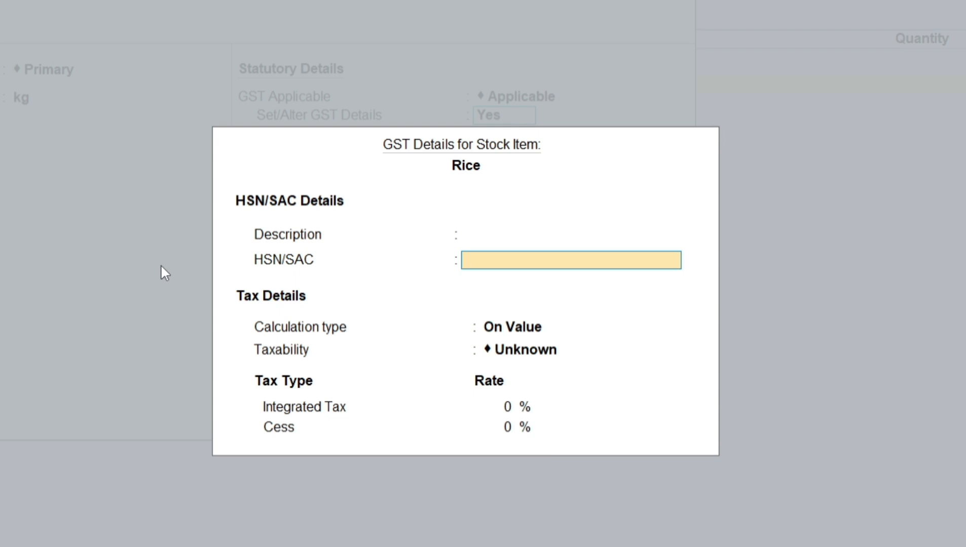
pyautogui.write('1006')
pyautogui.press('Return')
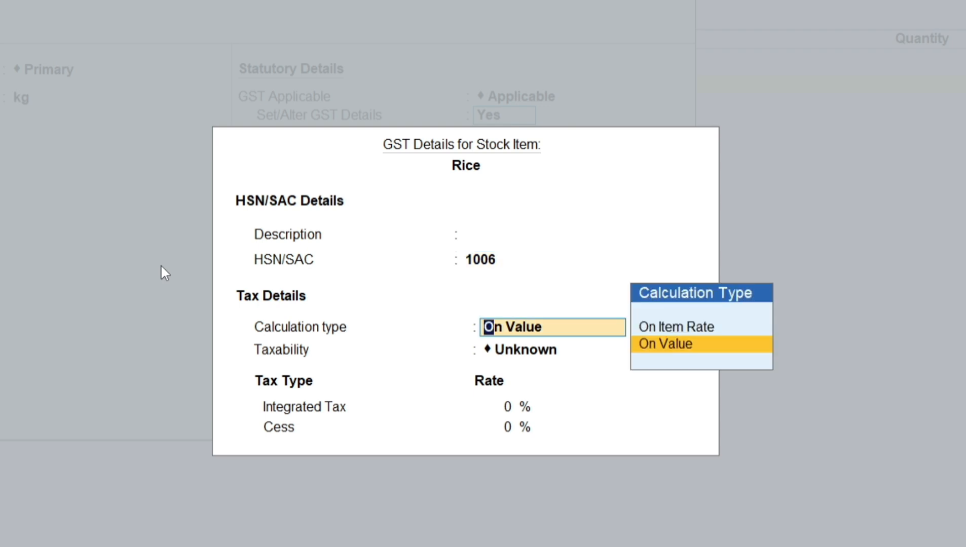
pyautogui.press('Return')
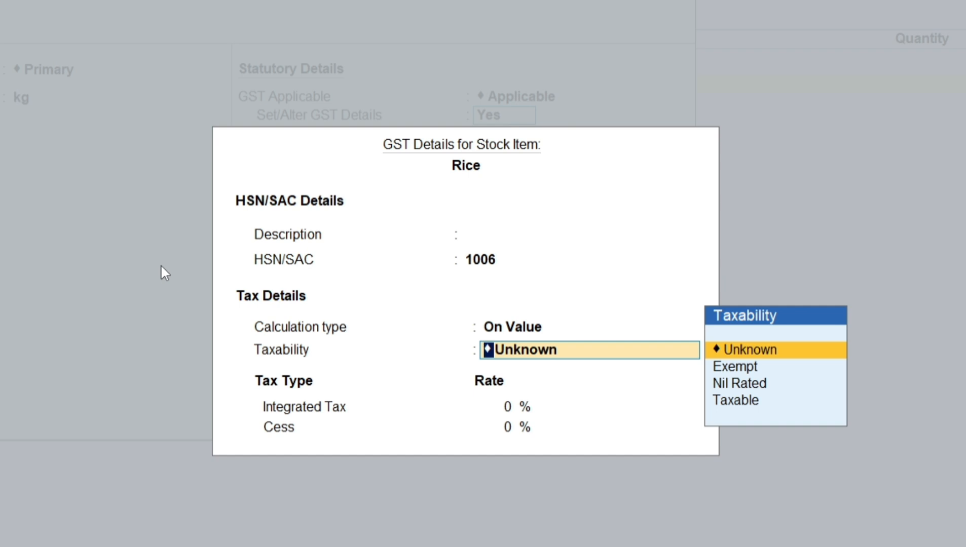
# Step: Make Rice taxable at 10% integrated tax and save the stock item with Goods as type of supply
pyautogui.press('Down')
pyautogui.press('Down')
pyautogui.press('Down')
pyautogui.press('Return')
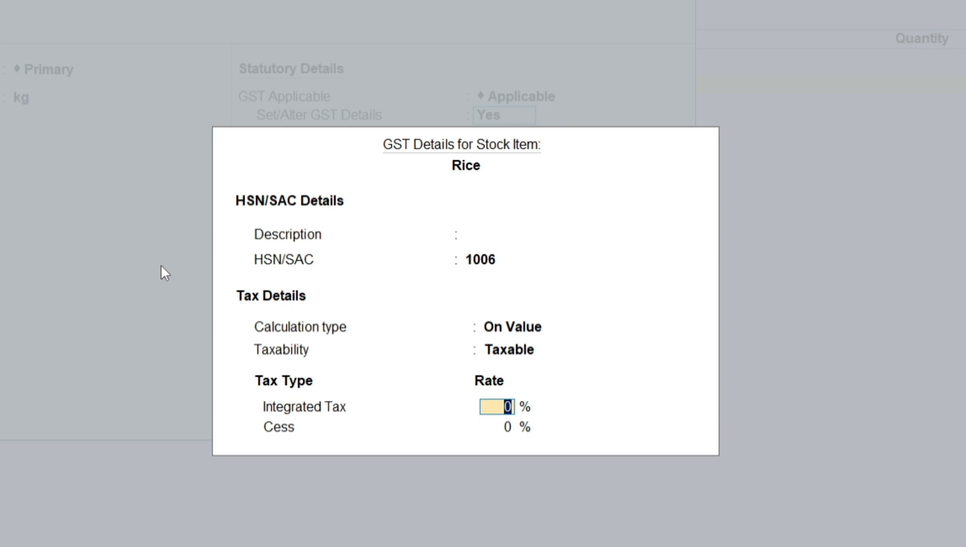
pyautogui.write('10')
pyautogui.press('Return')
pyautogui.press('Return')
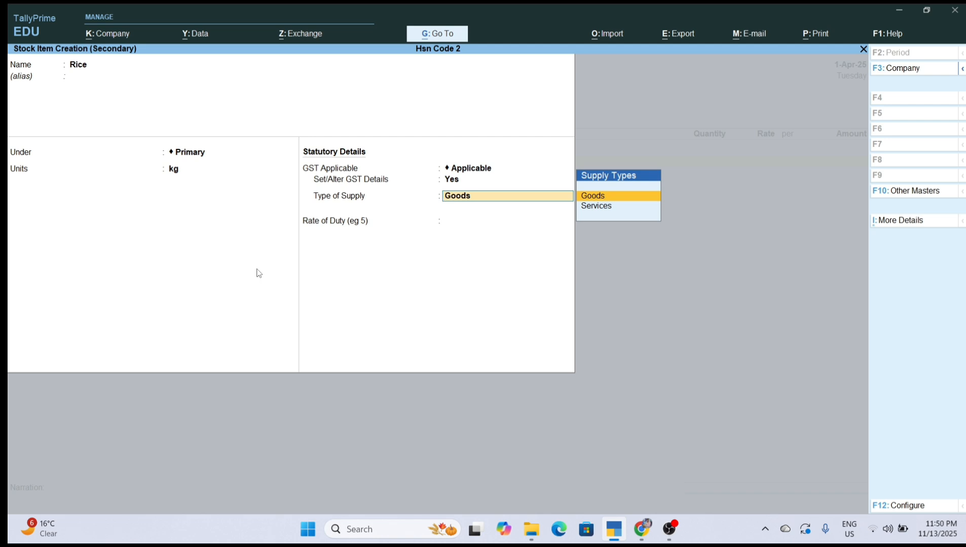
pyautogui.press('Return')
pyautogui.hotkey('ctrl', 'a')
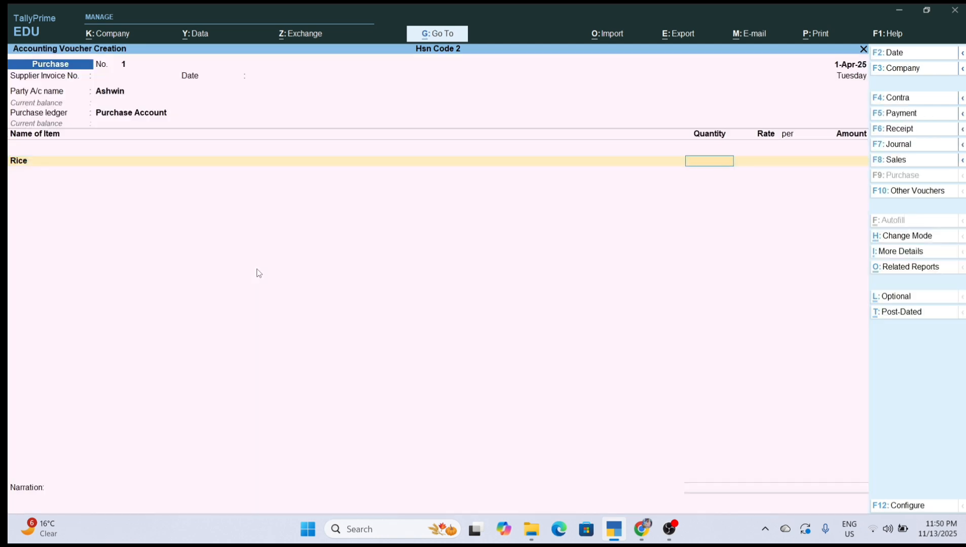
# Step: Enter a quantity of 100 kg at a rate of 50 per kg for Rice and finish the item list
pyautogui.write('100')
pyautogui.press('Return')
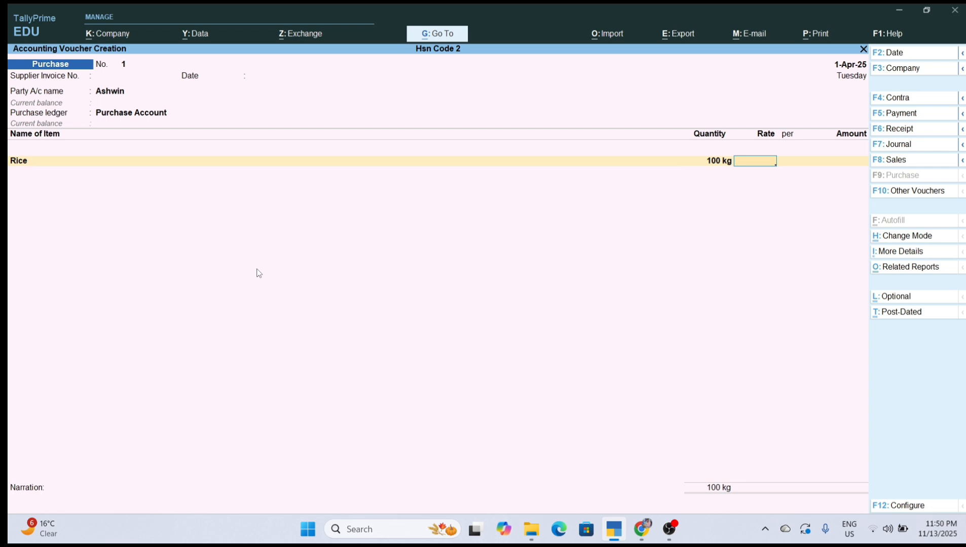
pyautogui.write('50')
pyautogui.press('Return')
pyautogui.press('Return')
pyautogui.press('Return')
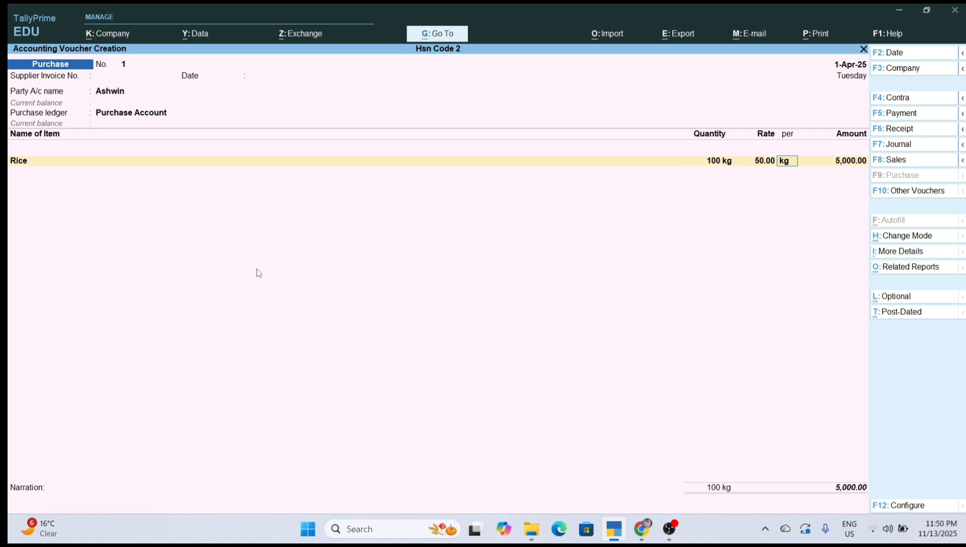
pyautogui.press('Return')
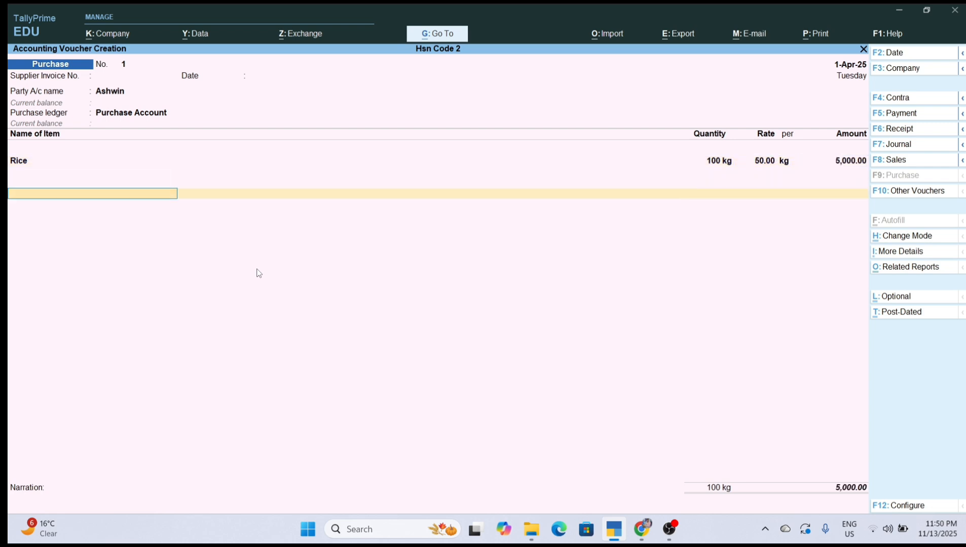
# Step: Add the CGST and SGST ledgers below the Rice item in the purchase voucher
pyautogui.write('c')
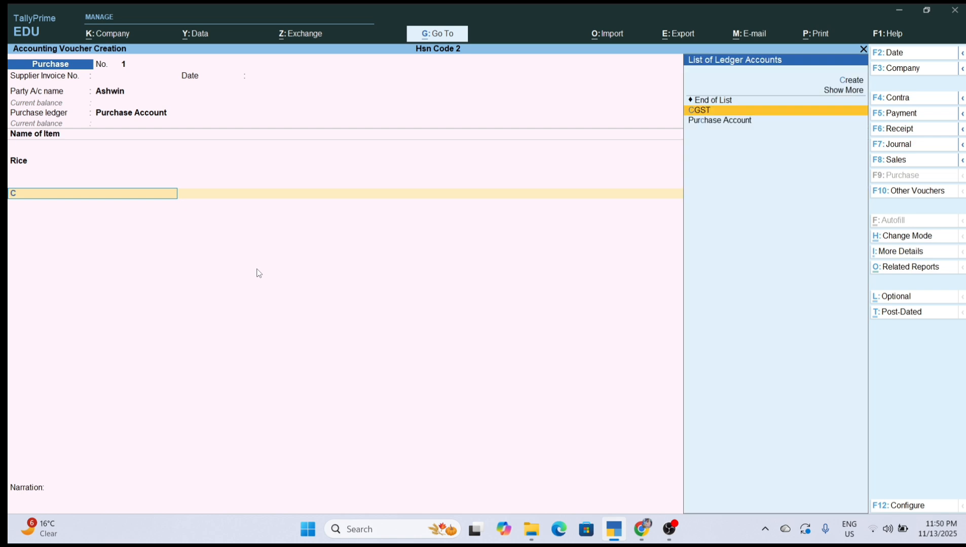
pyautogui.press('Return')
pyautogui.press('Return')
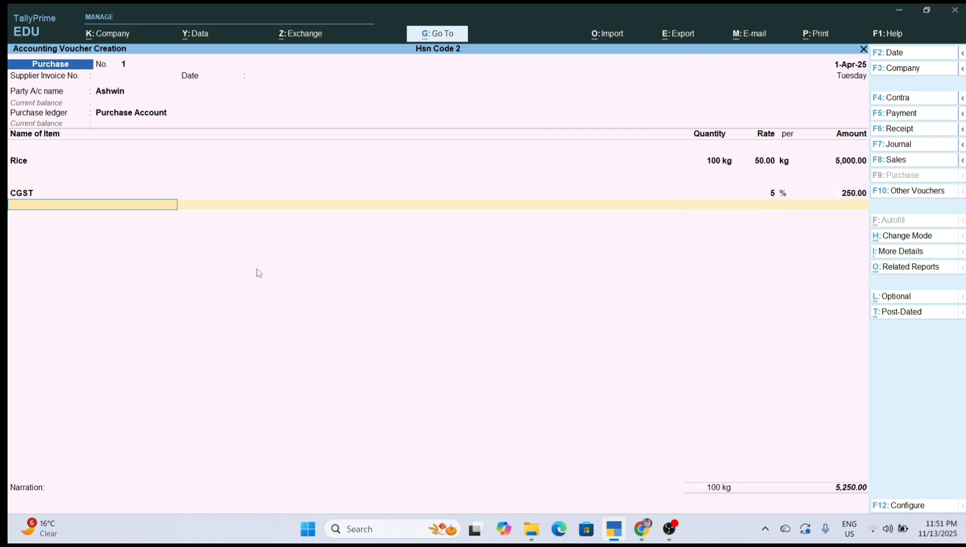
pyautogui.write('S')
pyautogui.press('Return')
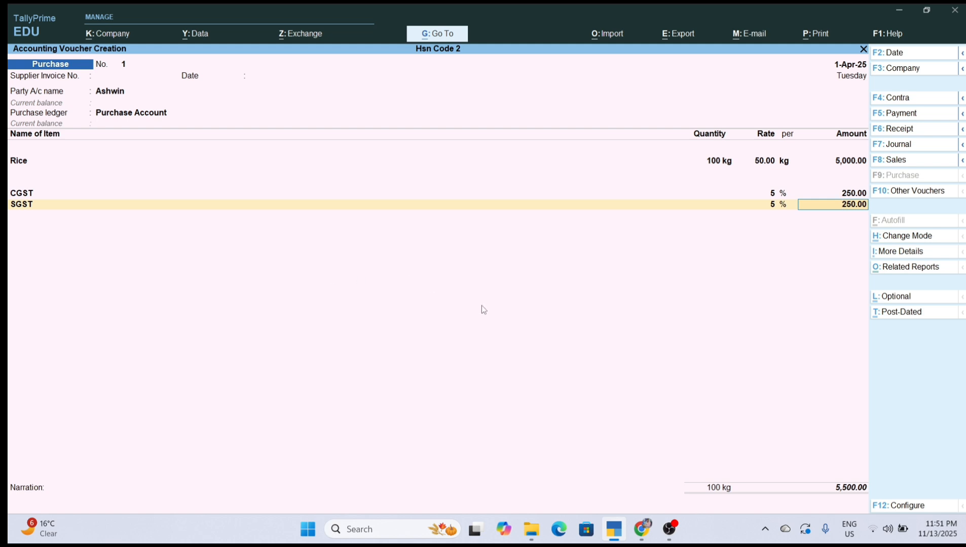
# Step: Preview the invoice print zoomed in, examine its goods and tax rows, and return to the print options
pyautogui.hotkey('ctrl', 'p')
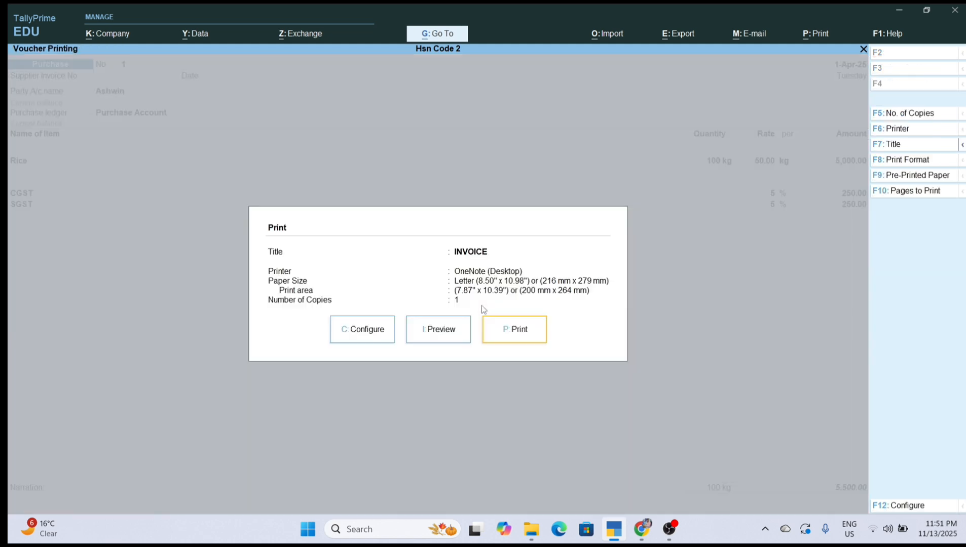
pyautogui.click(442, 337)
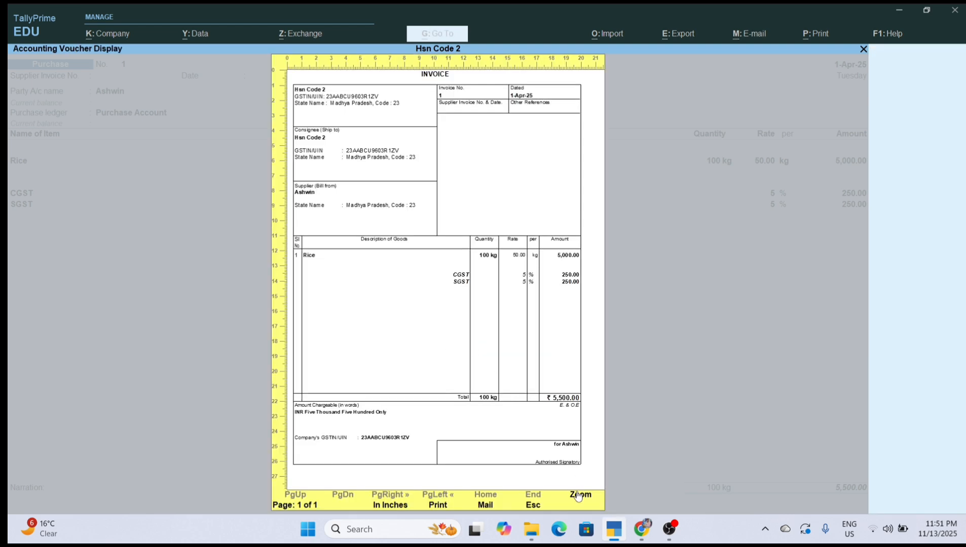
pyautogui.click(578, 497)
pyautogui.scroll(-3, 600, 387)
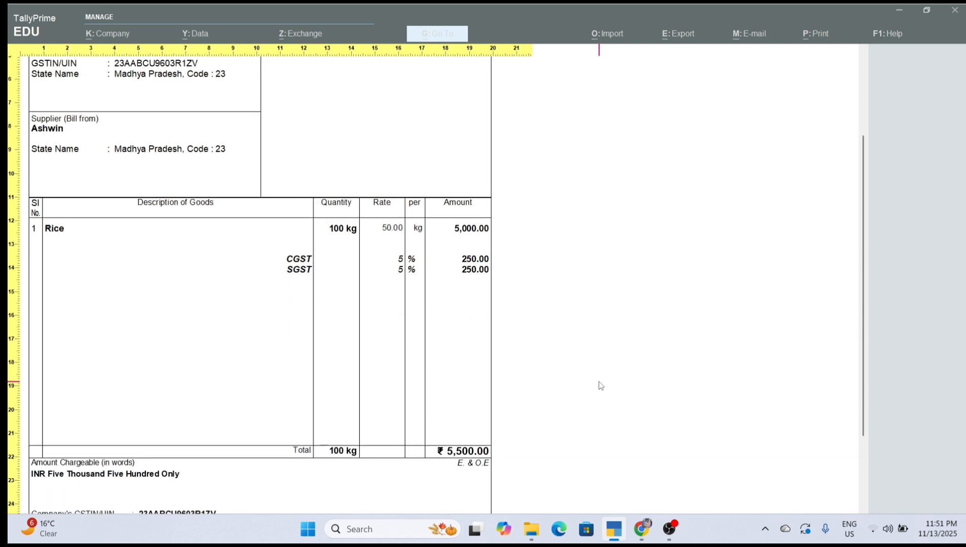
pyautogui.scroll(-1, 601, 387)
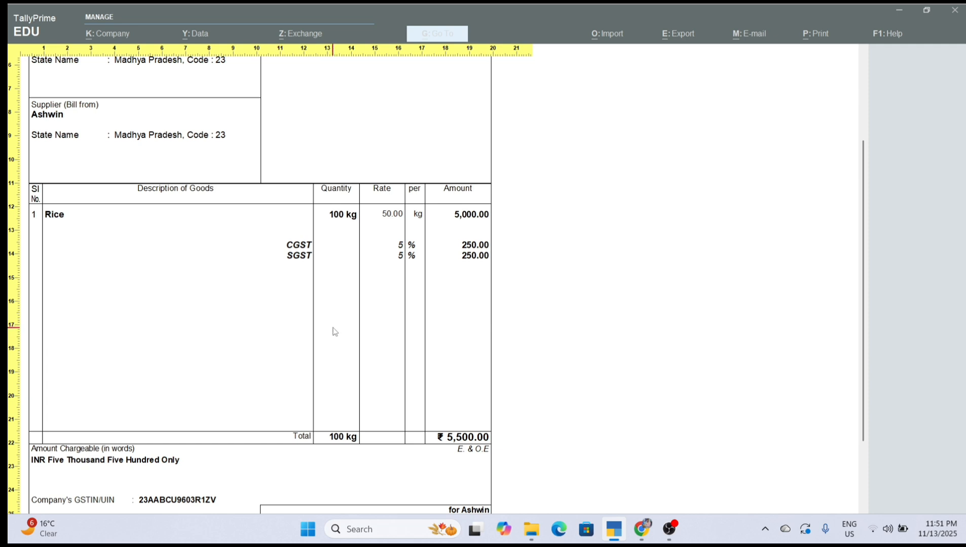
pyautogui.scroll(2, 334, 332)
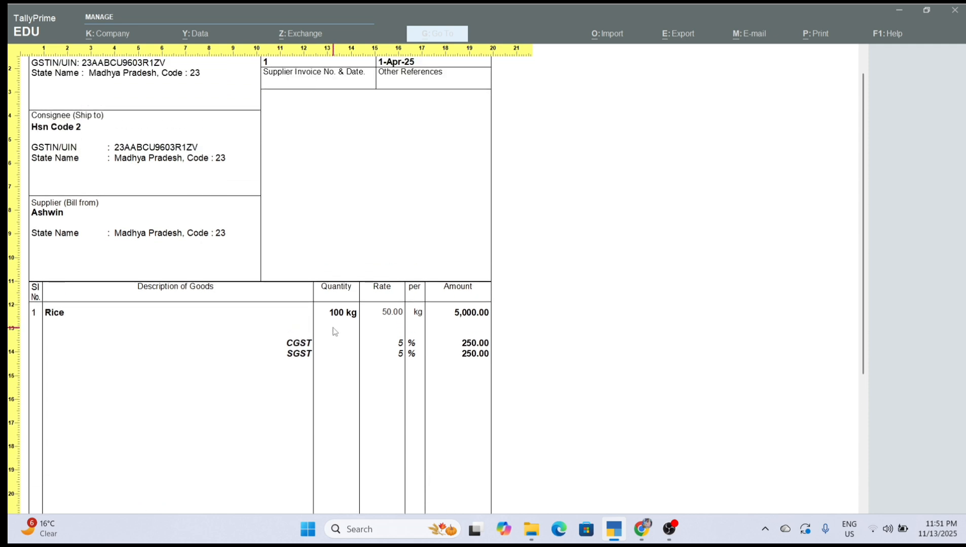
pyautogui.press('Escape')
pyautogui.press('Escape')
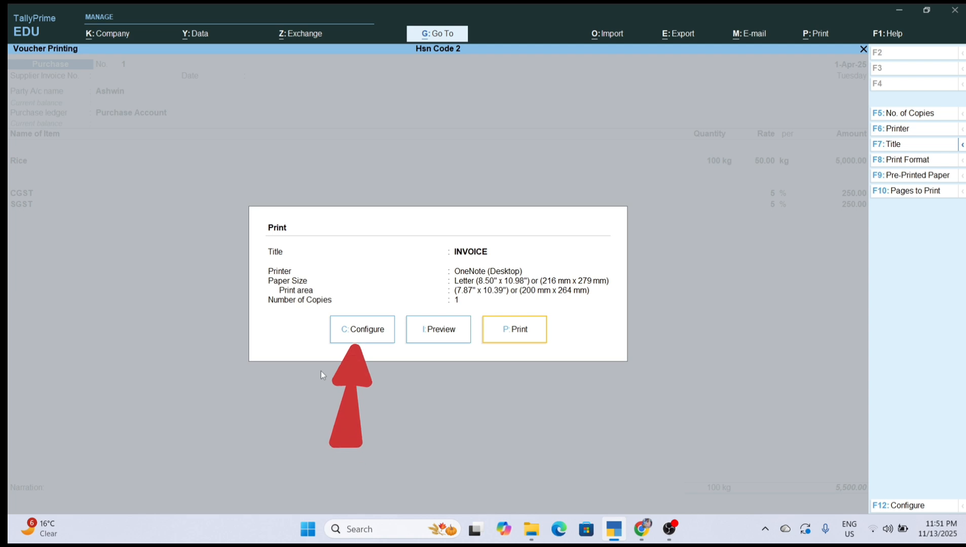
# Step: Set Show HSN/SAC to Yes in the invoice's print configuration and return to the print options
pyautogui.press('Left')
pyautogui.press('Left')
pyautogui.press('Return')
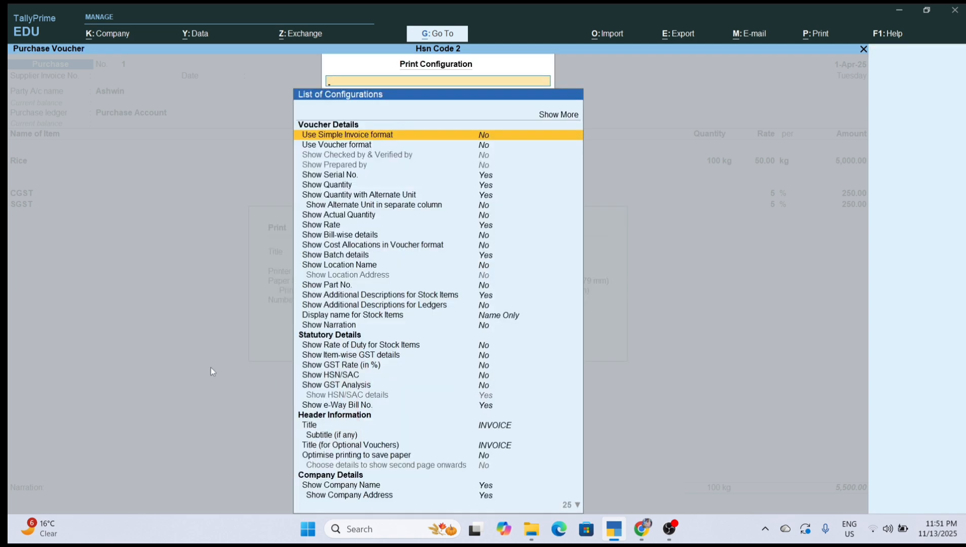
pyautogui.press('Down')
pyautogui.press('Down')
pyautogui.press('Down')
pyautogui.press('Down')
pyautogui.press('Down')
pyautogui.press('Down')
pyautogui.press('Down')
pyautogui.press('Down')
pyautogui.press('Down')
pyautogui.press('Down')
pyautogui.press('Down')
pyautogui.press('Down')
pyautogui.press('Down')
pyautogui.press('Down')
pyautogui.press('Down')
pyautogui.press('Down')
pyautogui.press('Down')
pyautogui.press('Down')
pyautogui.press('Down')
pyautogui.press('Down')
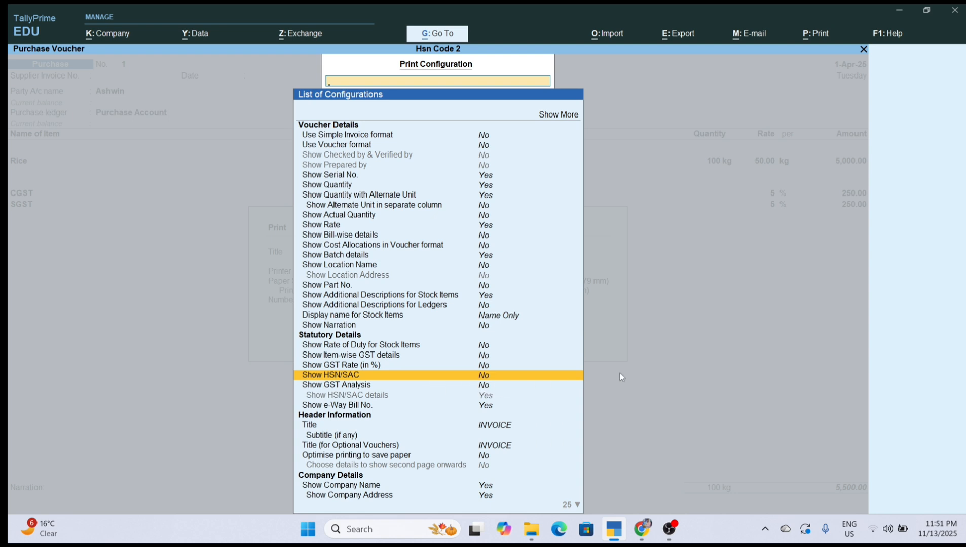
pyautogui.press('Return')
pyautogui.press('Escape')
pyautogui.press('Escape')
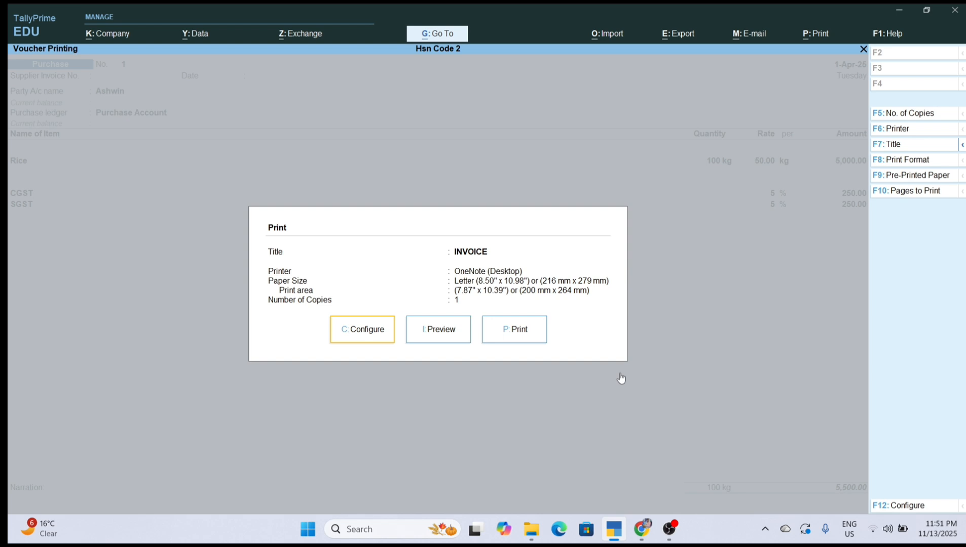
# Step: Preview the invoice print again, zoomed in, and examine the HSN/SAC column and the tax rows of the goods table
pyautogui.click(447, 334)
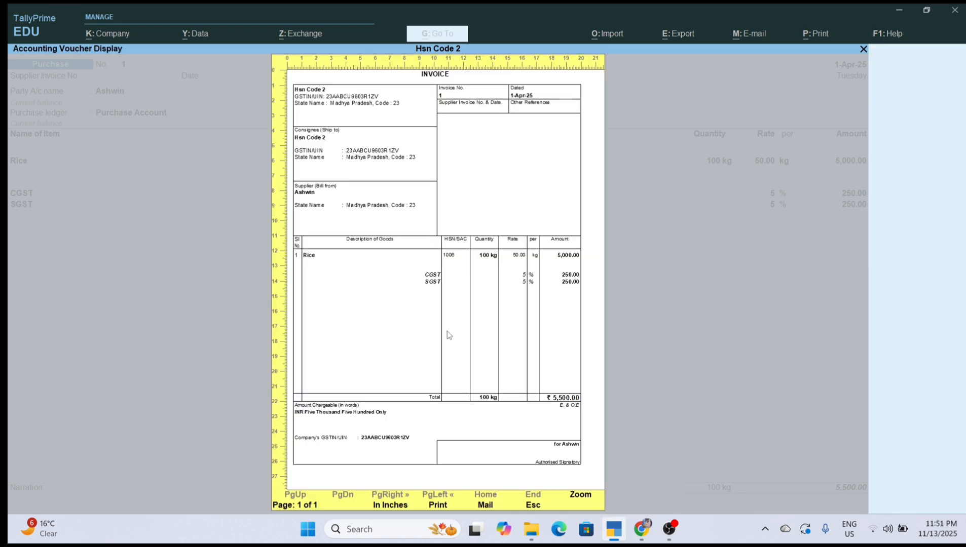
pyautogui.click(578, 497)
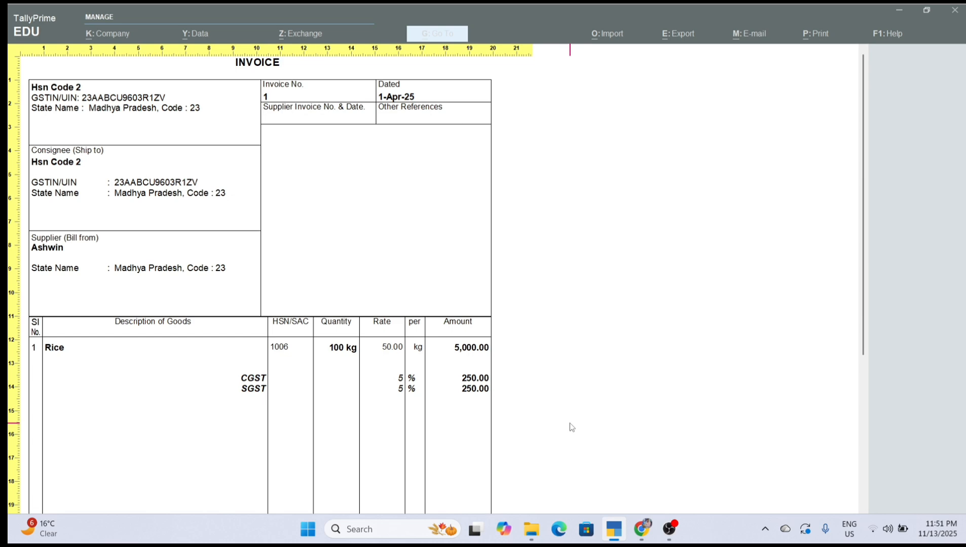
pyautogui.scroll(-3, 568, 424)
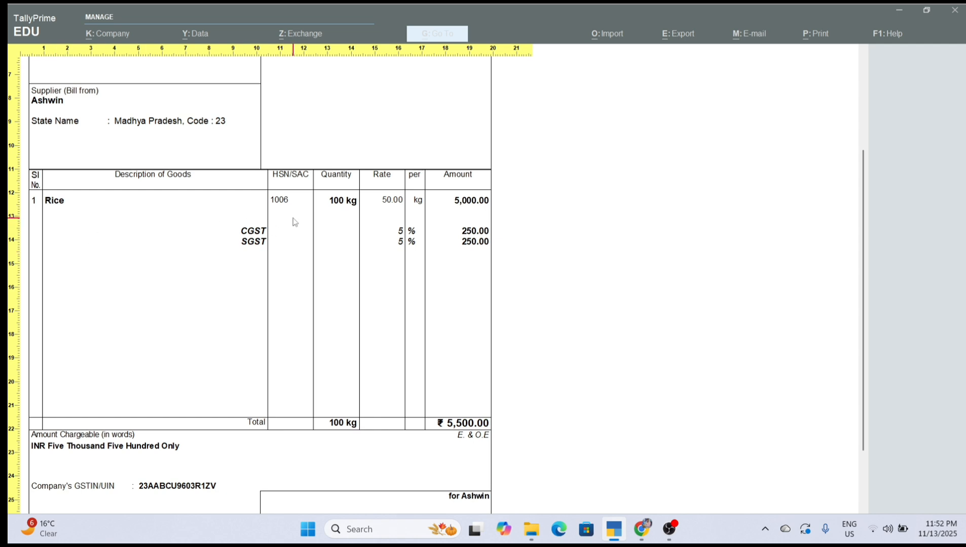
pyautogui.scroll(5, 416, 275)
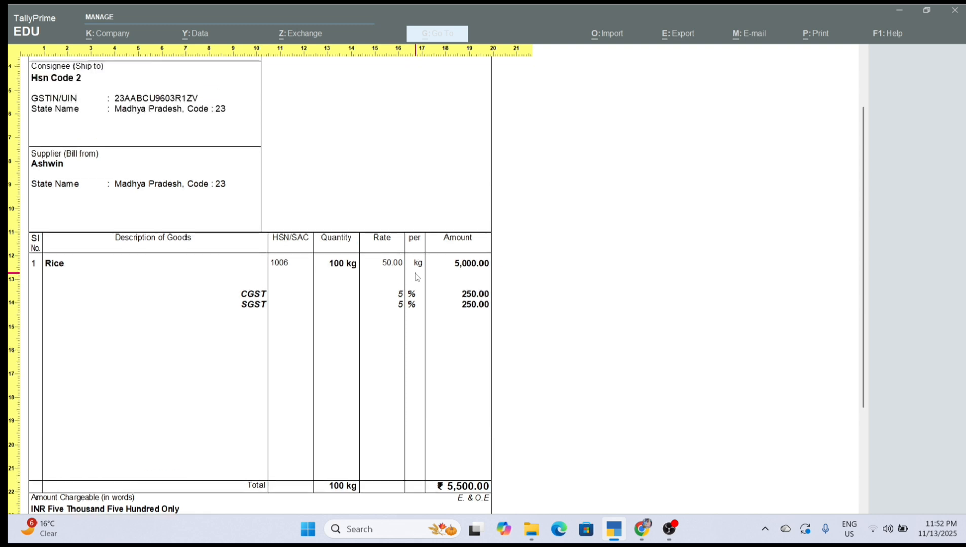
pyautogui.scroll(-3, 417, 277)
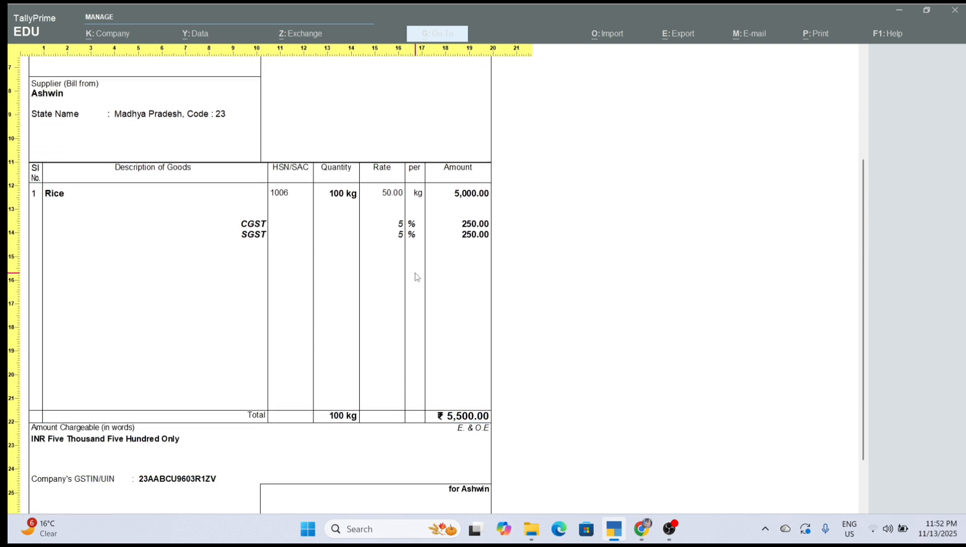